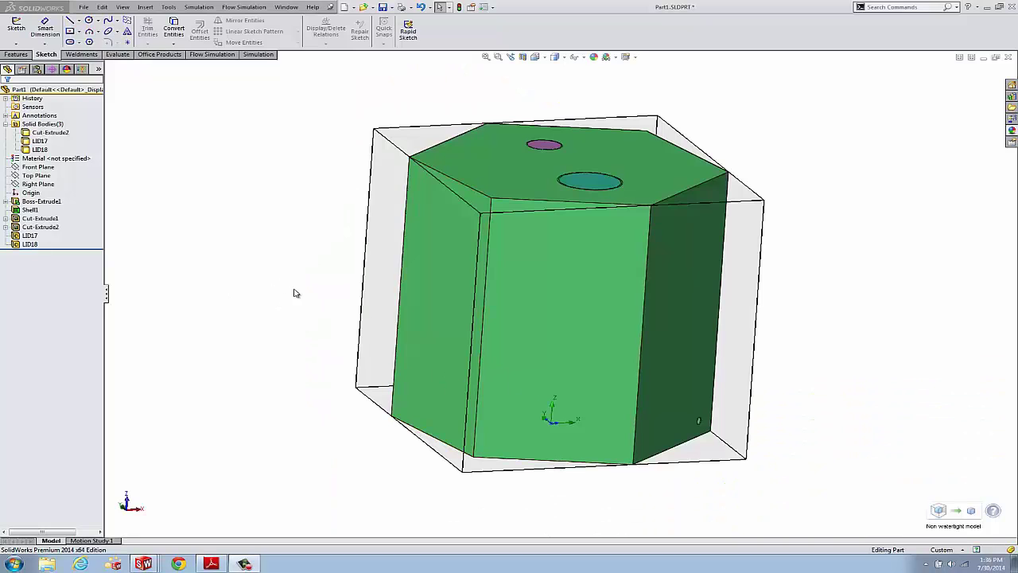
# Orbit the hexagonal tank part to view it from another side
pyautogui.moveTo(294, 294); pyautogui.dragTo(281, 302, button='middle')
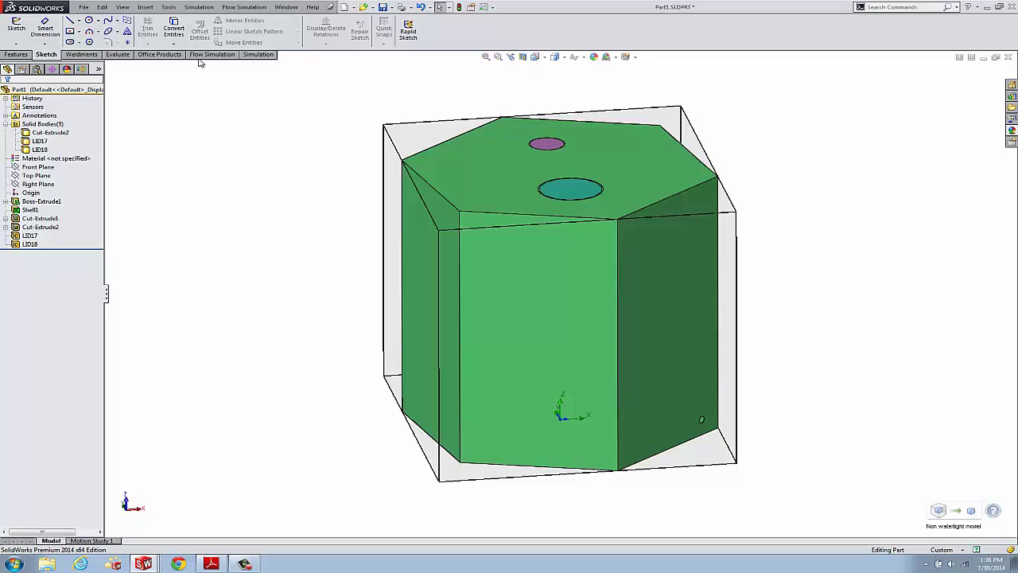
pyautogui.click(82, 69)
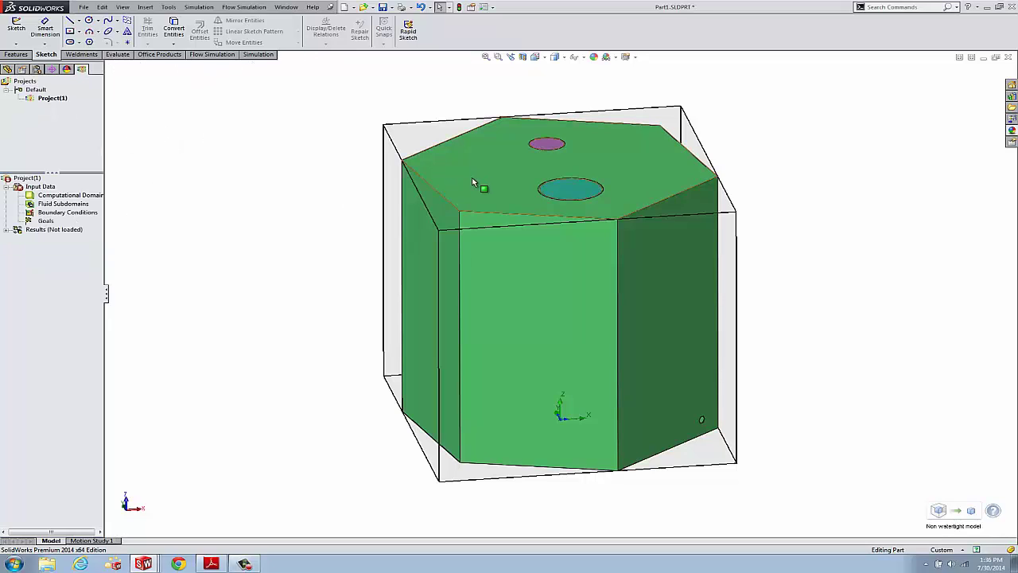
pyautogui.moveTo(477, 184); pyautogui.dragTo(487, 170, button='middle')
pyautogui.scroll(-5, 509, 171)
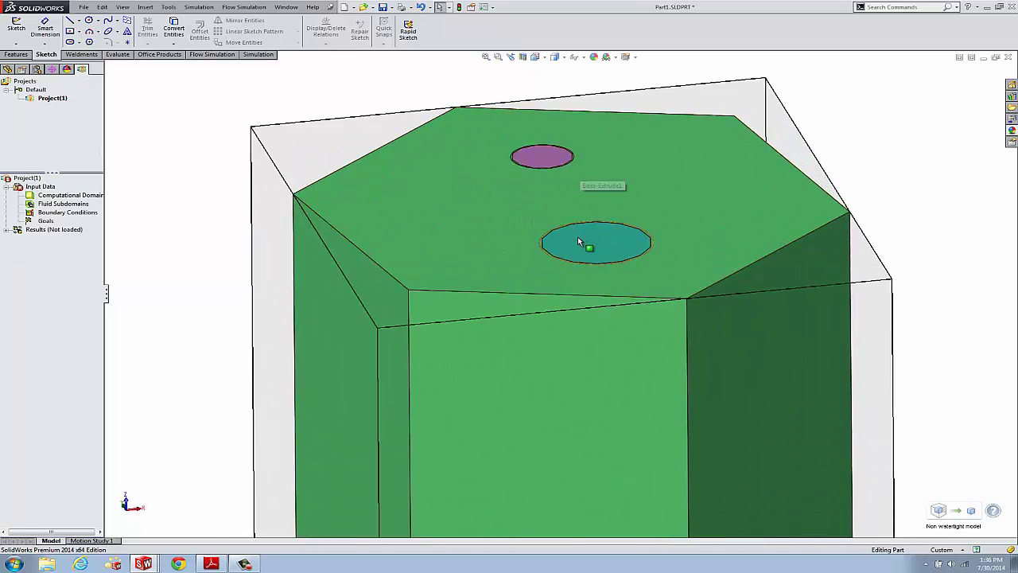
pyautogui.scroll(1, 578, 237)
pyautogui.scroll(1, 578, 237)
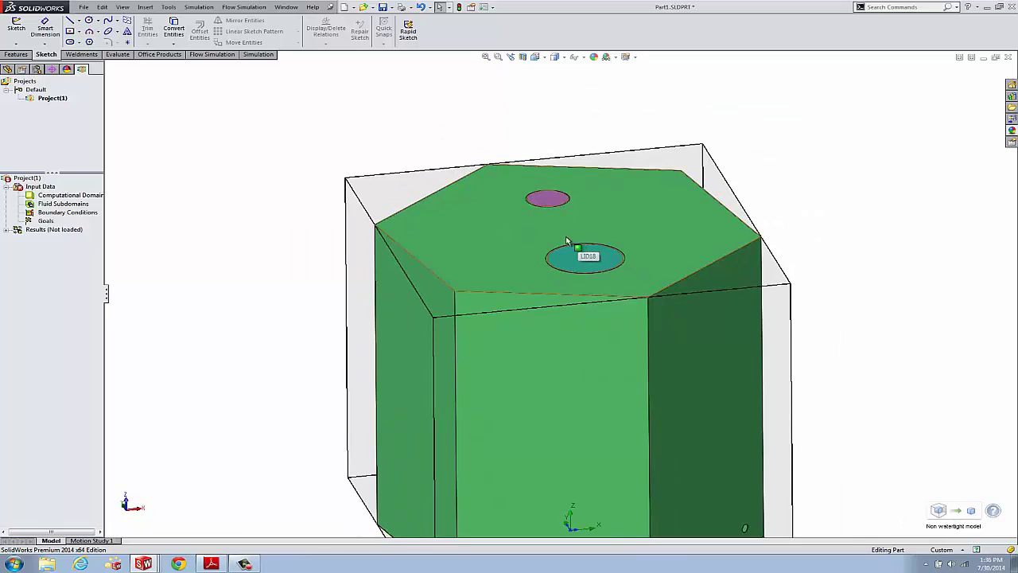
pyautogui.moveTo(565, 235); pyautogui.dragTo(576, 286, button='middle')
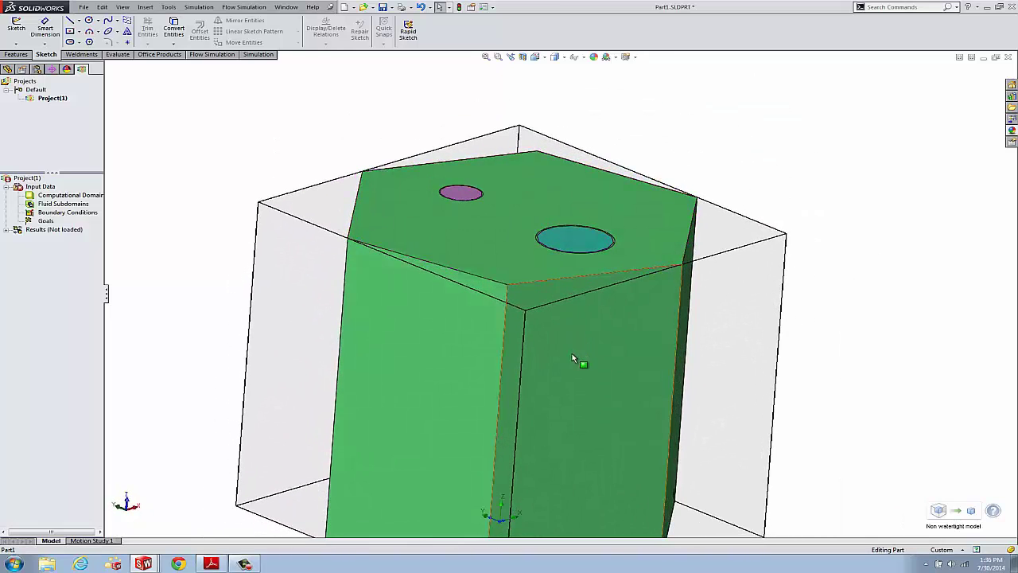
pyautogui.moveTo(580, 357); pyautogui.dragTo(413, 319, button='middle')
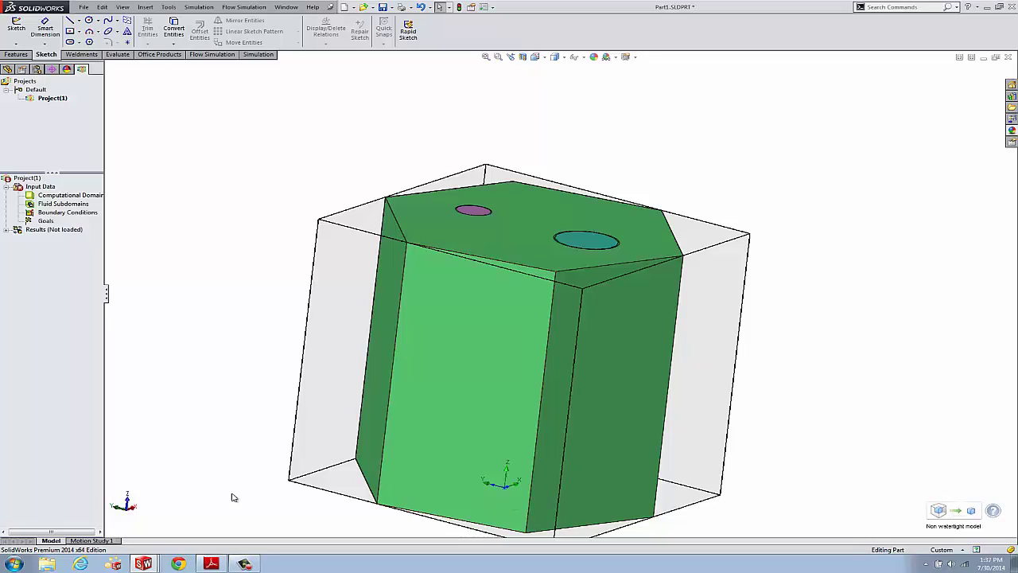
# Try Get Fluid Volume, decline creating lids, then start Check Geometry from Flow Simulation Tools
pyautogui.click(959, 511)
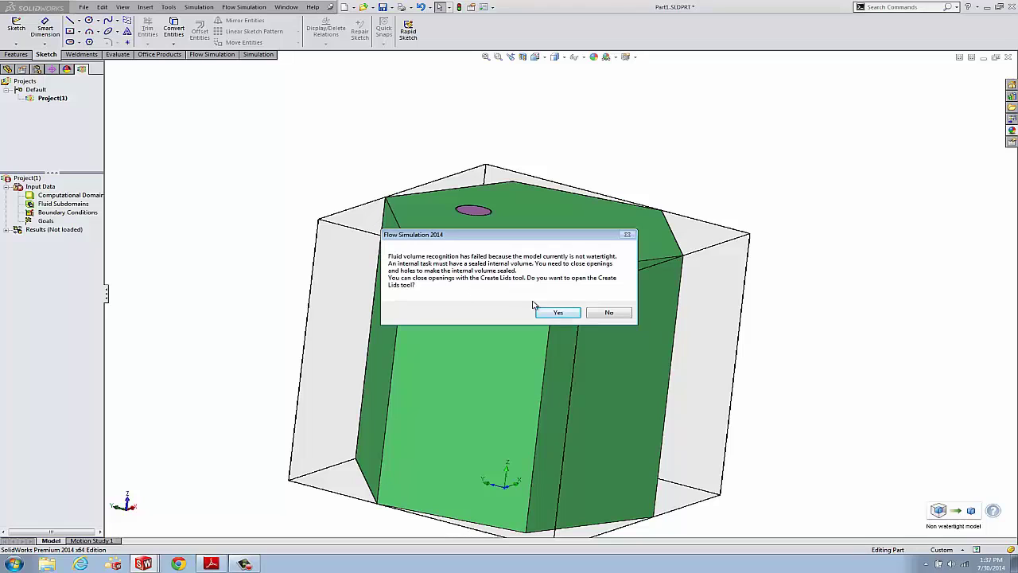
pyautogui.click(608, 314)
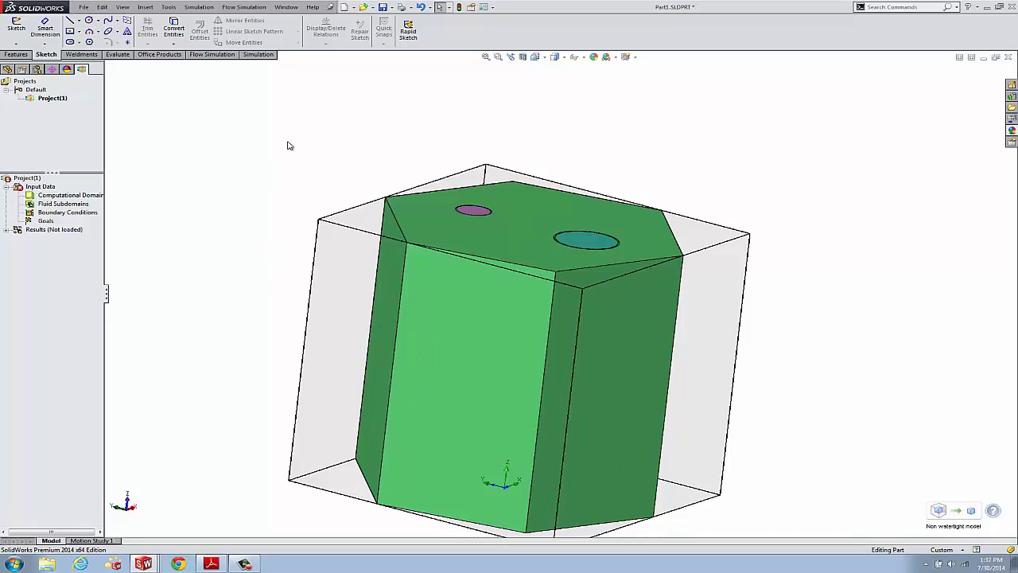
pyautogui.click(244, 8)
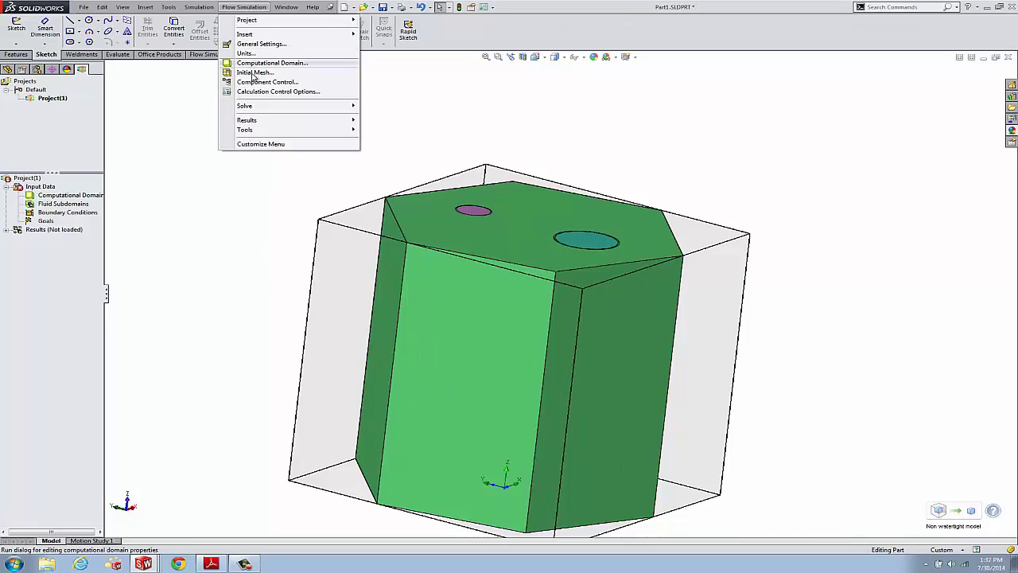
pyautogui.moveTo(276, 131)
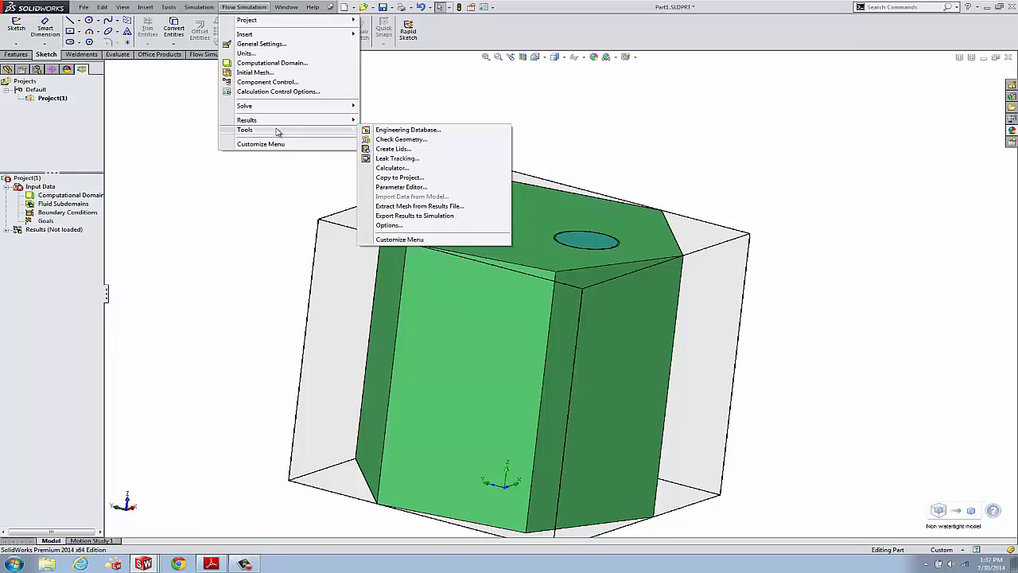
pyautogui.click(398, 139)
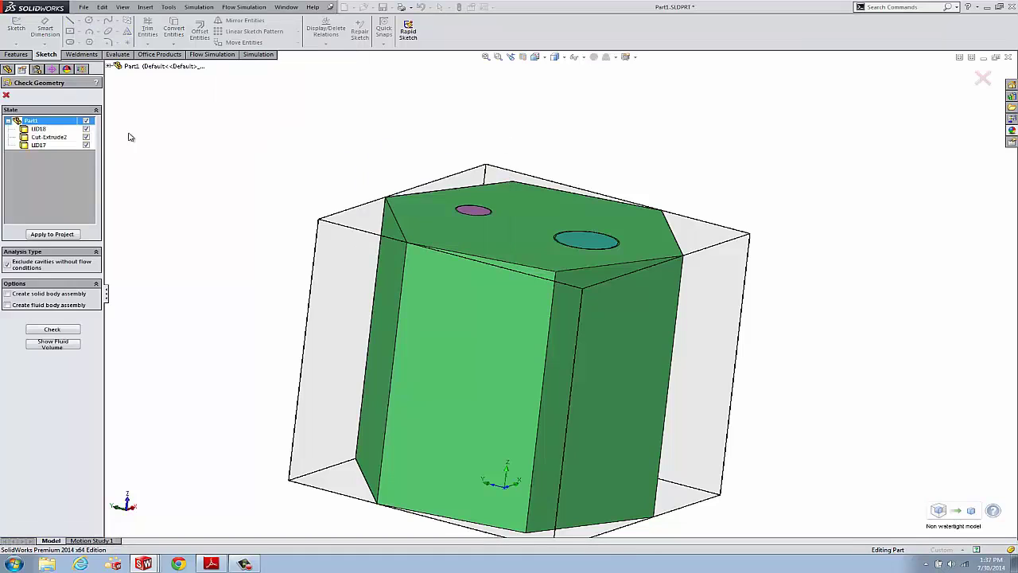
# Run the geometry check and review the non-watertight status and 0 m^3 fluid volume results
pyautogui.click(53, 329)
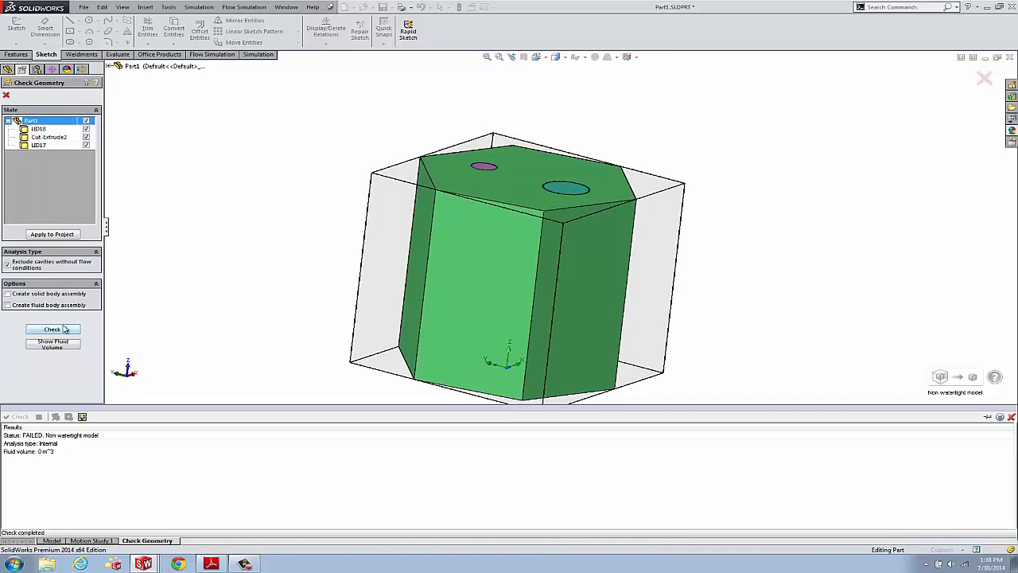
pyautogui.click(51, 453)
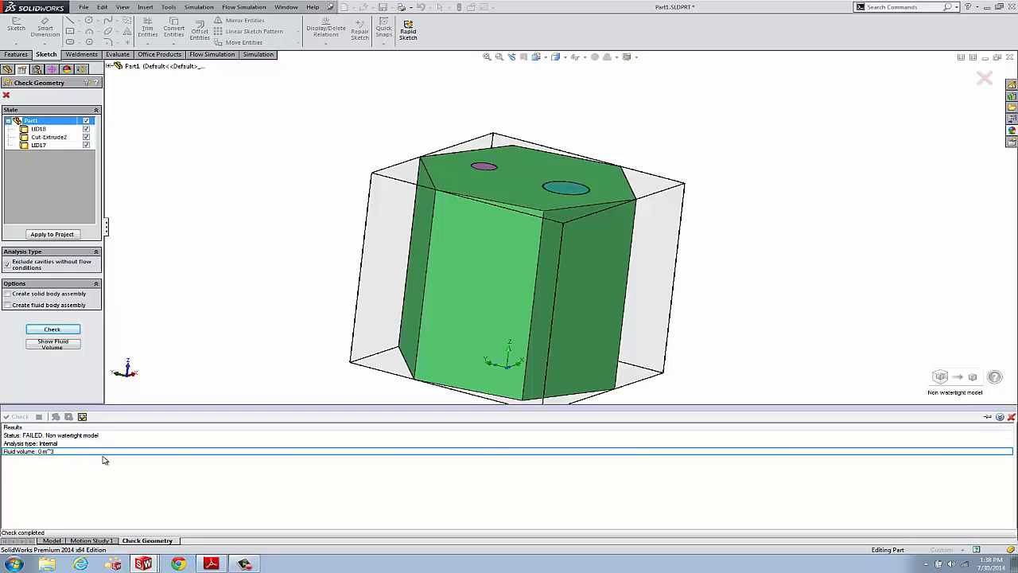
pyautogui.click(61, 437)
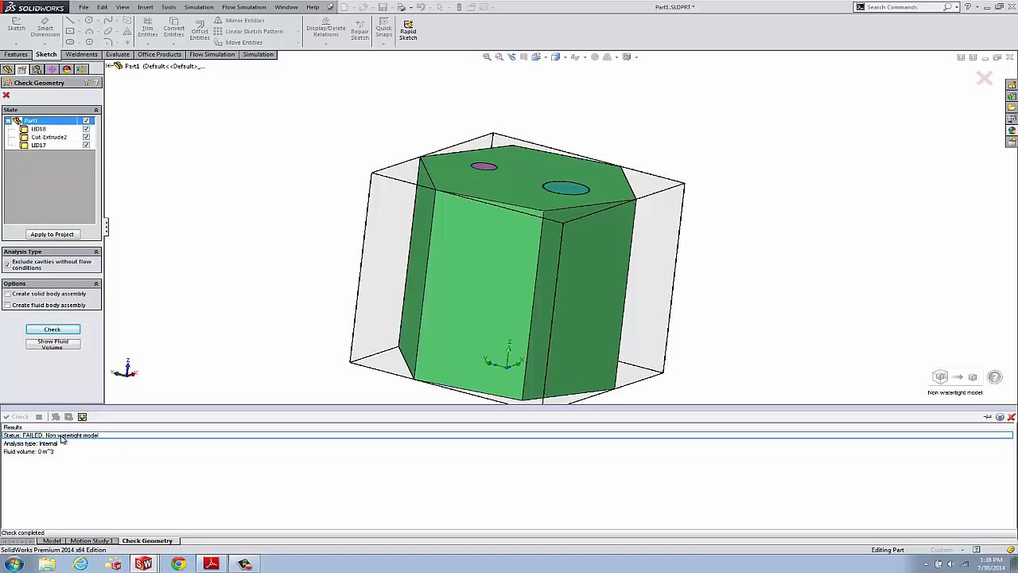
pyautogui.click(58, 452)
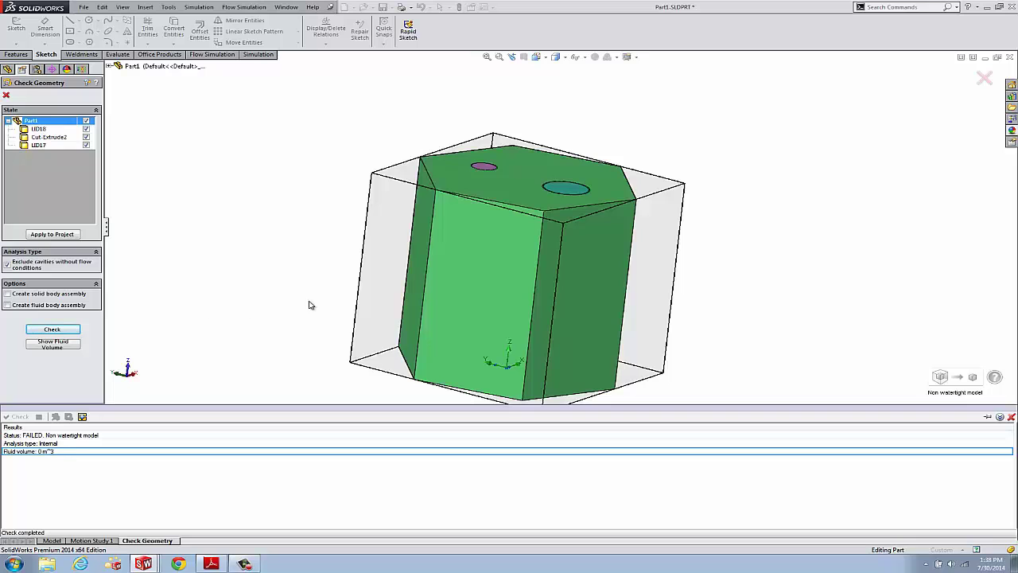
# Orbit and zoom the part to bring its lower side and small opening into view
pyautogui.moveTo(310, 304); pyautogui.dragTo(279, 275, button='middle')
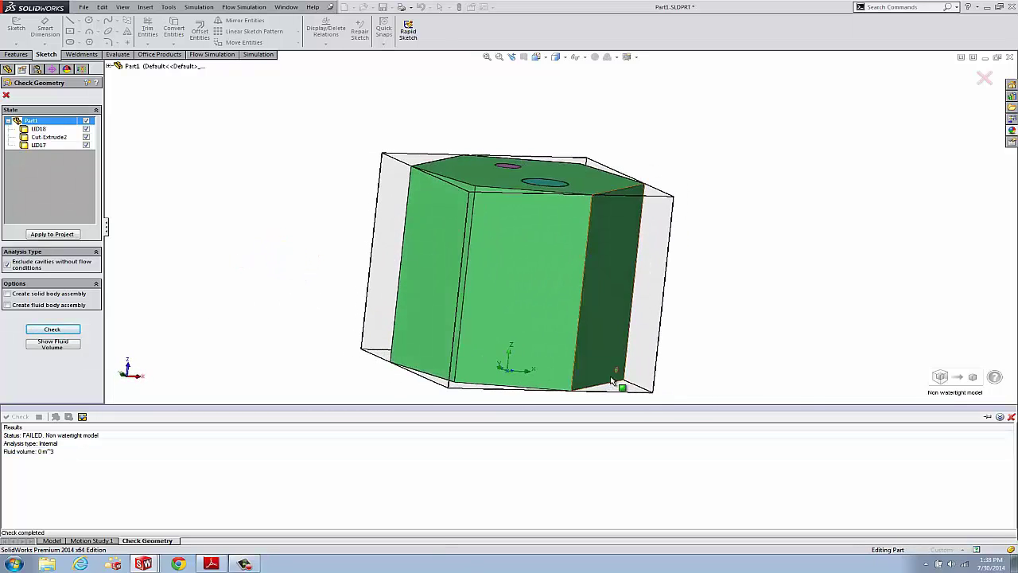
pyautogui.scroll(-2, 613, 382)
pyautogui.scroll(-4, 612, 382)
pyautogui.moveTo(613, 340)
pyautogui.mouseDown(button='middle')
pyautogui.moveTo(579, 339)
pyautogui.moveTo(609, 342)
pyautogui.mouseUp(button='middle')
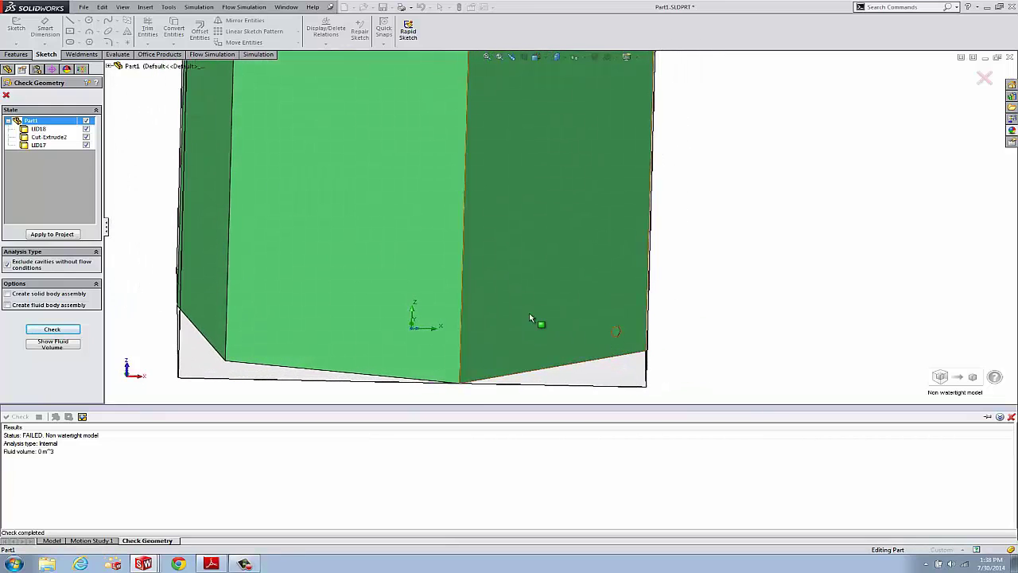
pyautogui.scroll(1, 493, 295)
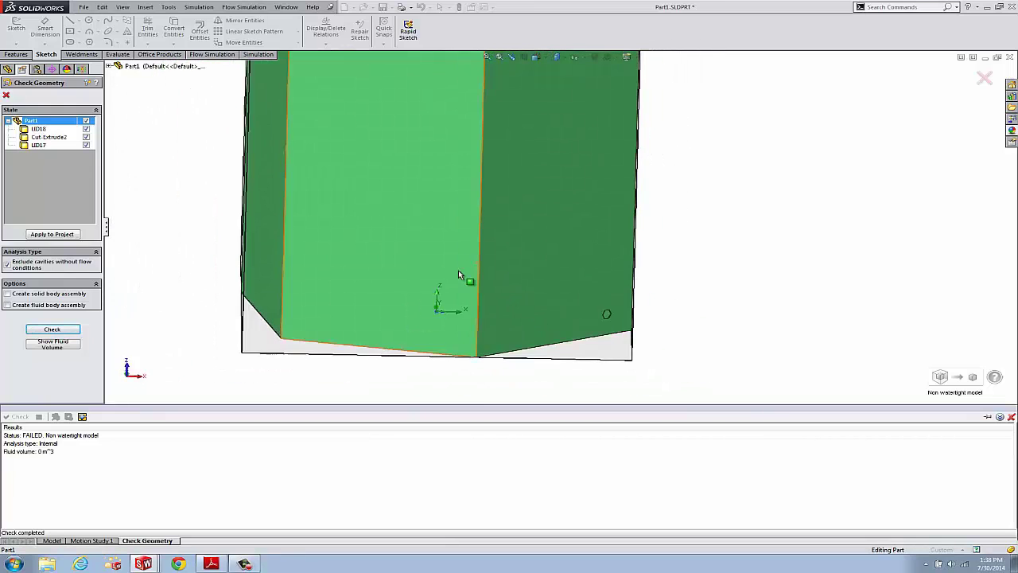
pyautogui.click(83, 417)
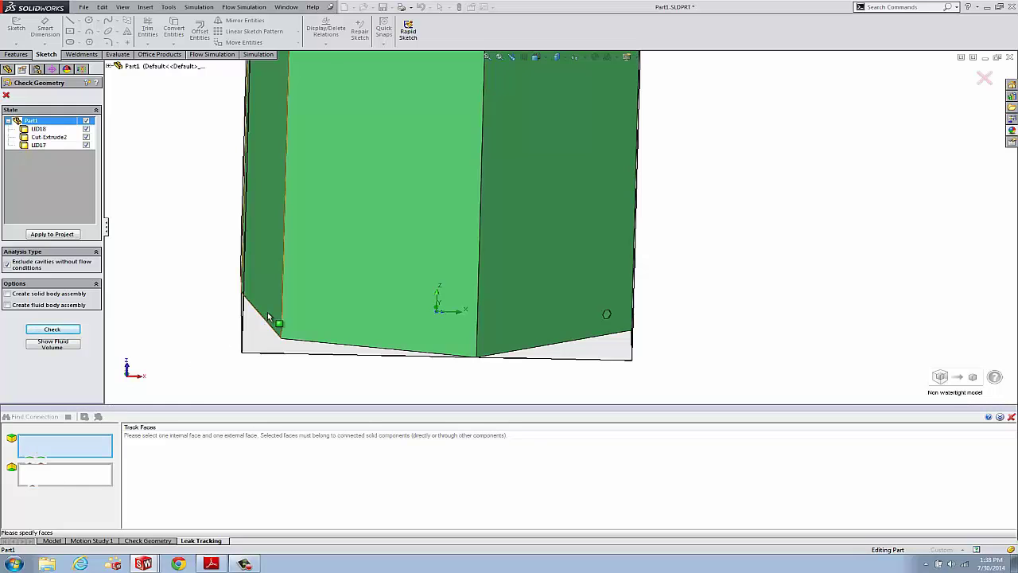
pyautogui.scroll(3, 370, 238)
pyautogui.scroll(2, 403, 158)
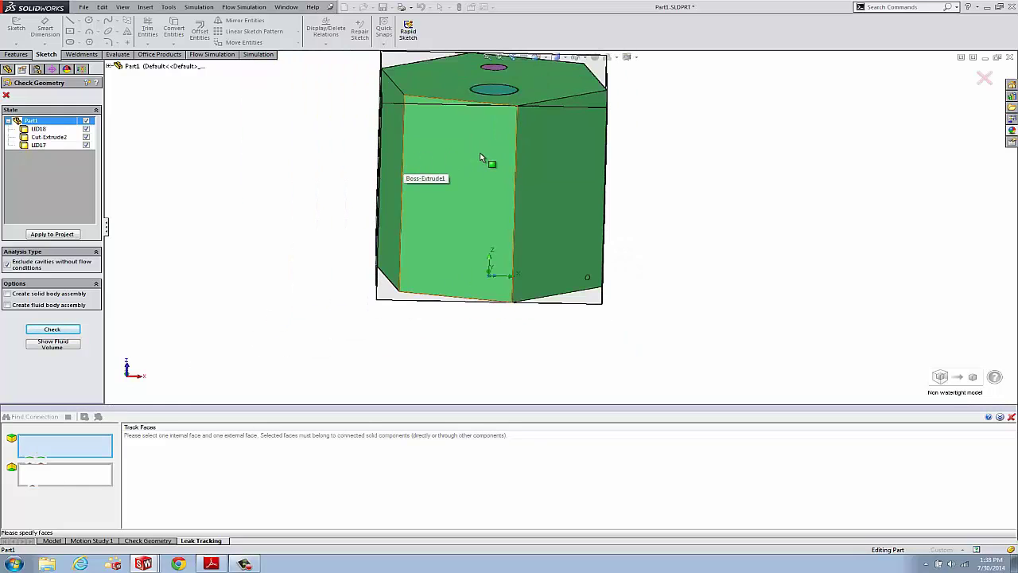
pyautogui.scroll(1, 481, 162)
pyautogui.scroll(-3, 477, 167)
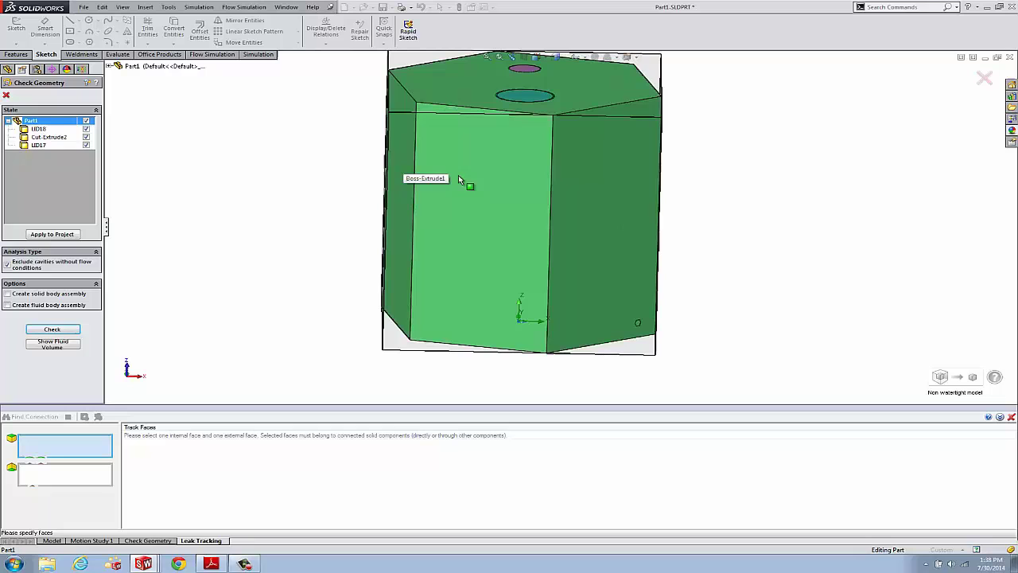
pyautogui.click(502, 204)
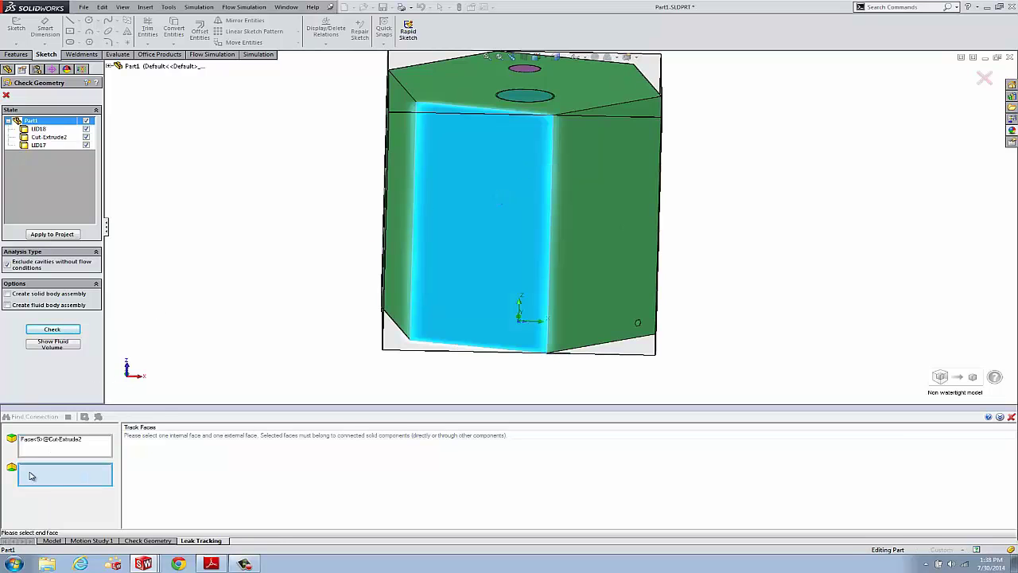
pyautogui.moveTo(252, 357); pyautogui.dragTo(126, 400, button='middle')
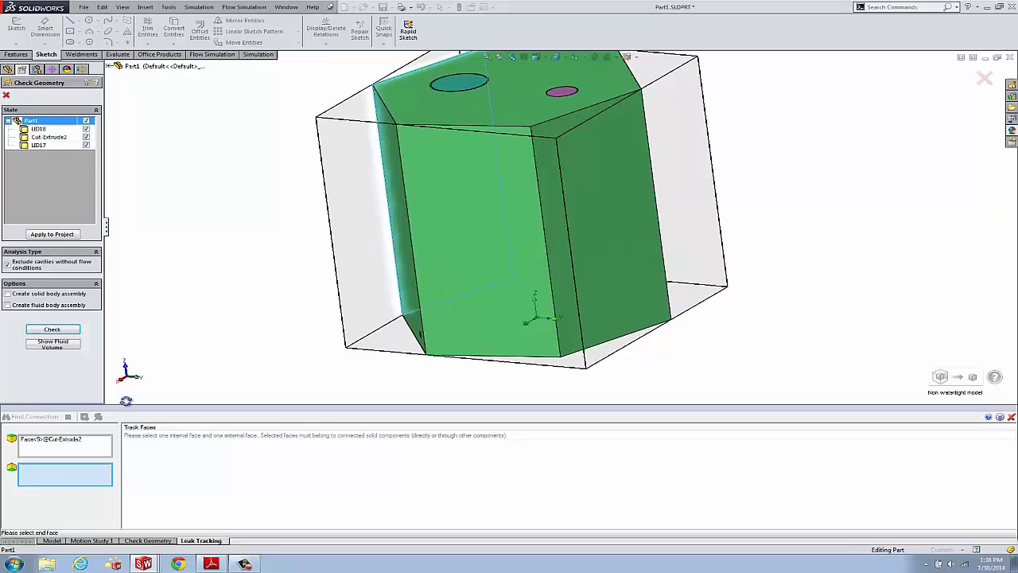
pyautogui.scroll(-3, 595, 215)
pyautogui.rightClick(595, 217)
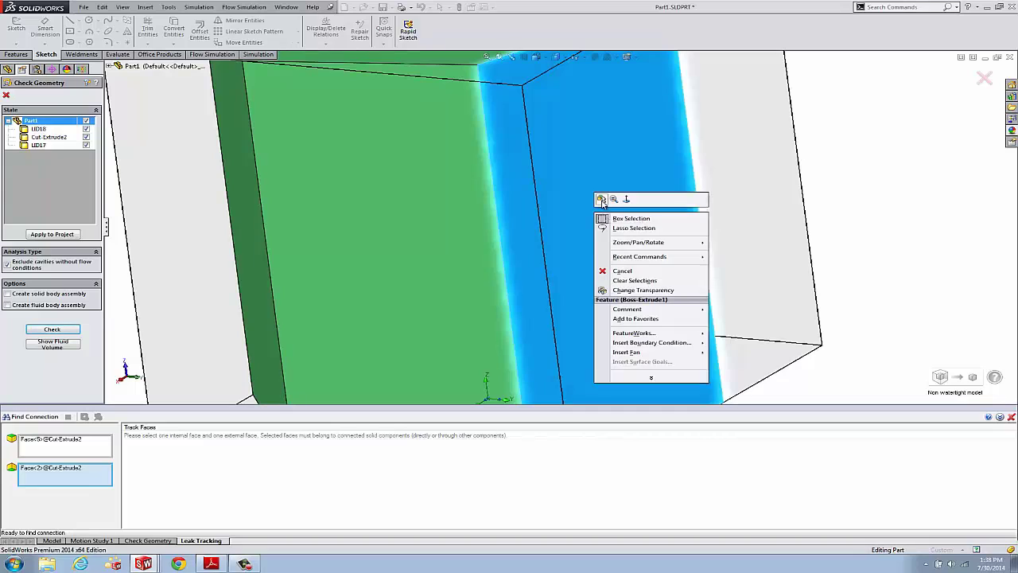
pyautogui.click(602, 200)
pyautogui.click(627, 216)
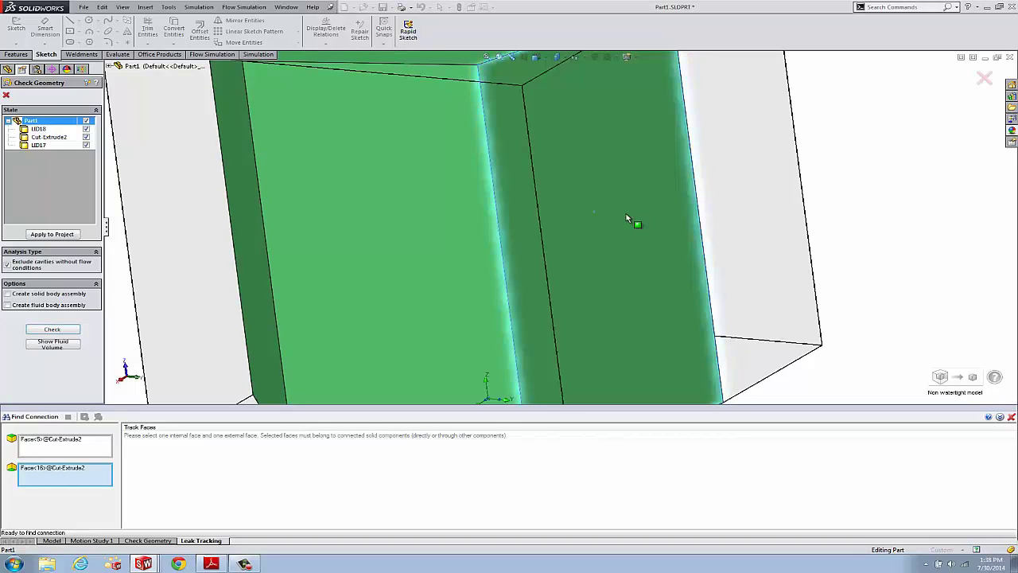
# Find the leak connection, orbit to see the red path, and highlight Face<1> through Face<3>
pyautogui.click(26, 418)
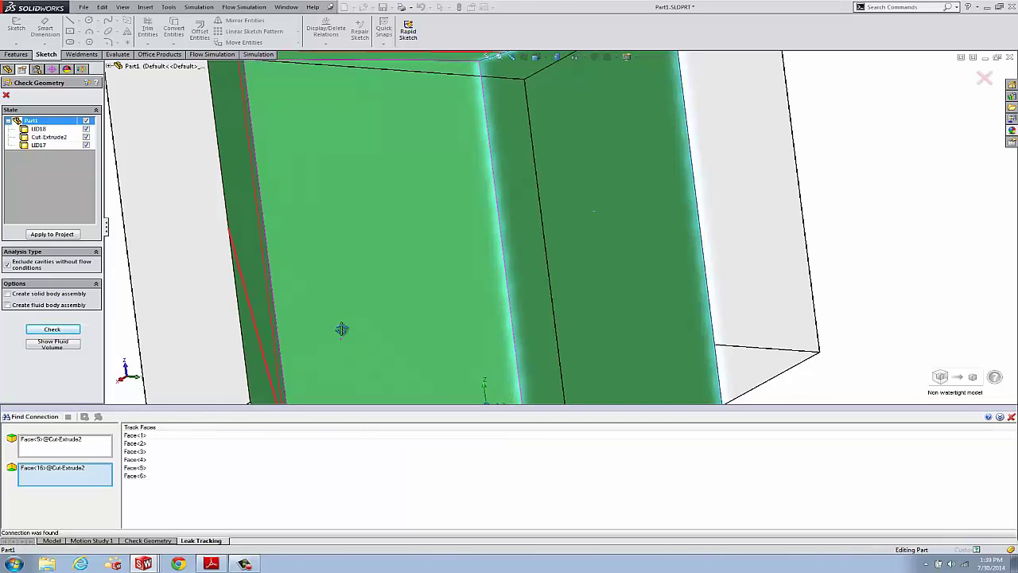
pyautogui.scroll(-2, 352, 309)
pyautogui.scroll(5, 351, 314)
pyautogui.moveTo(350, 314); pyautogui.dragTo(387, 313, button='middle')
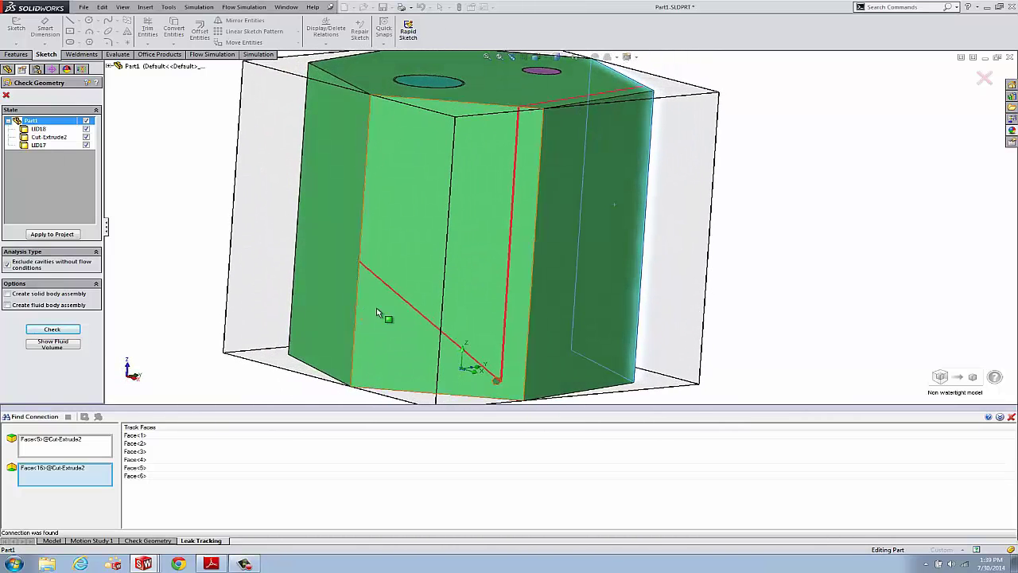
pyautogui.moveTo(413, 266); pyautogui.dragTo(388, 263, button='middle')
pyautogui.click(134, 437)
pyautogui.click(135, 443)
pyautogui.click(136, 452)
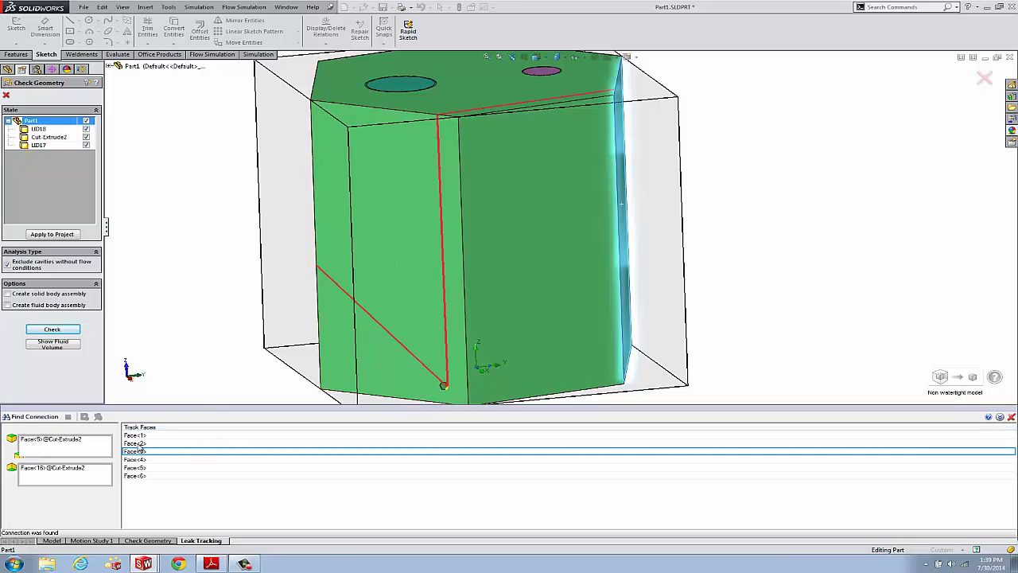
# Zoom in on the small hexagonal side opening, then close leak tracking
pyautogui.scroll(-3, 445, 384)
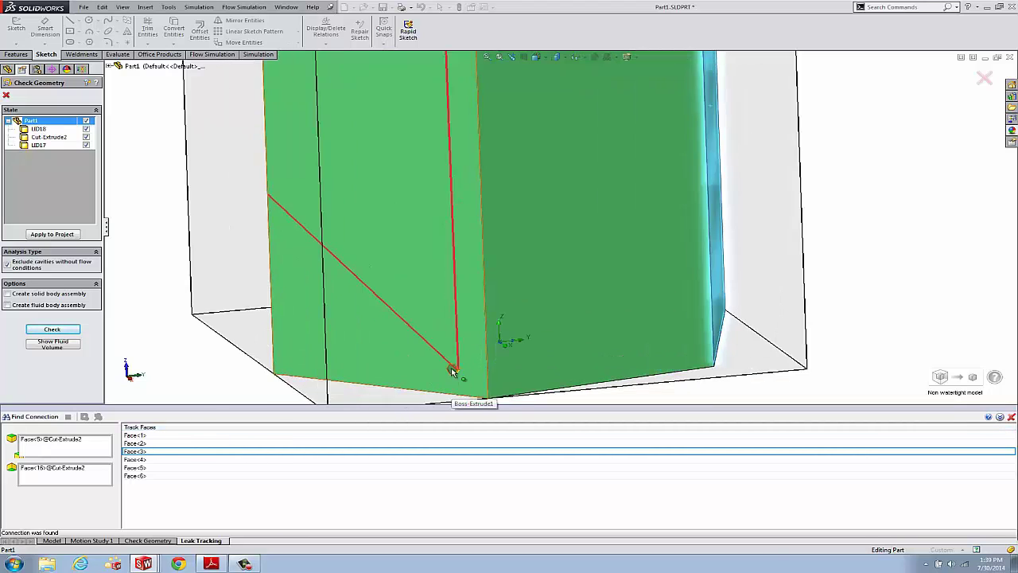
pyautogui.scroll(-2, 451, 369)
pyautogui.scroll(-3, 468, 354)
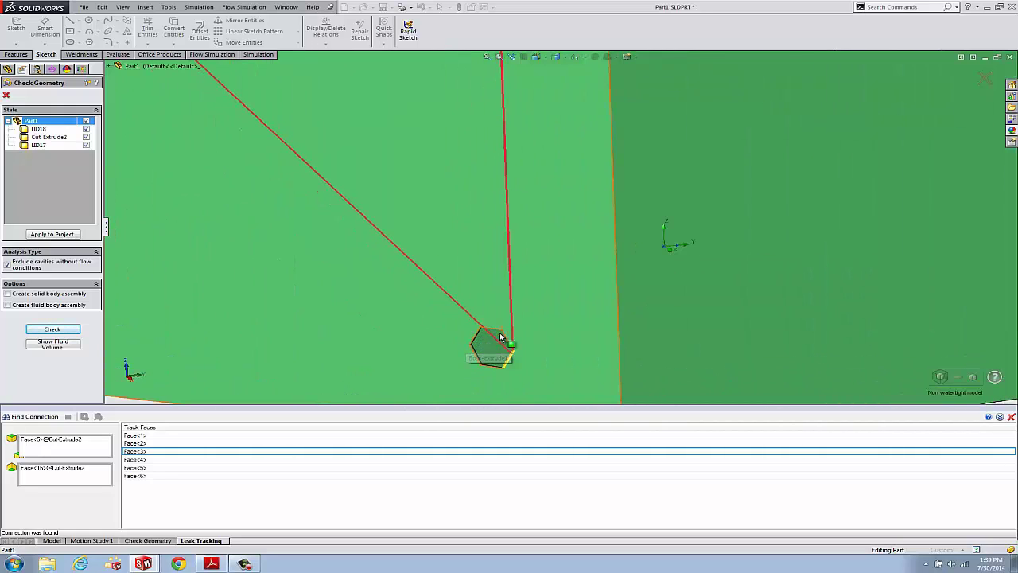
pyautogui.scroll(-1, 513, 340)
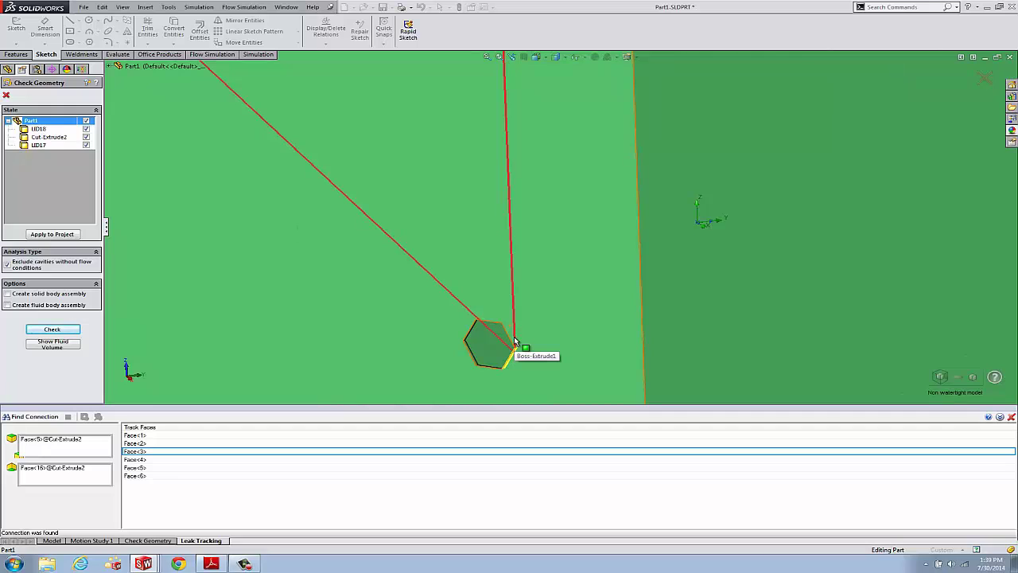
pyautogui.scroll(-3, 518, 350)
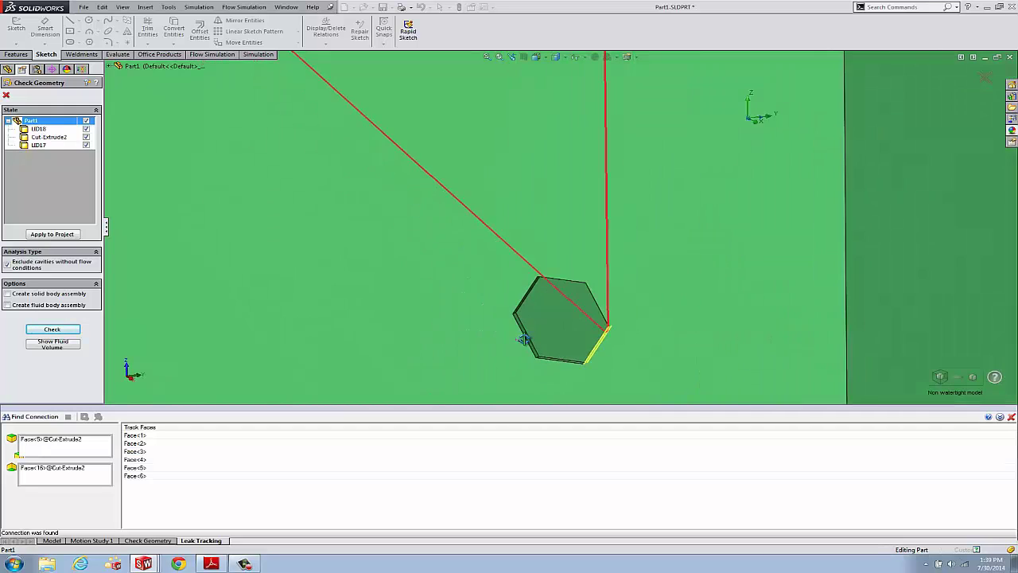
pyautogui.keyDown('ctrl'); pyautogui.moveTo(525, 343); pyautogui.dragTo(575, 332, button='middle'); pyautogui.keyUp('ctrl')
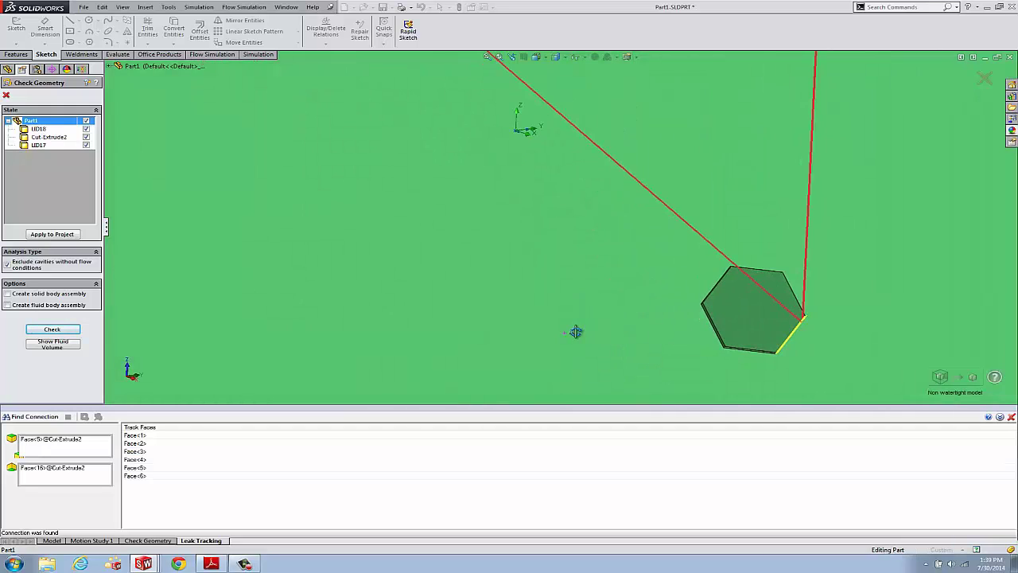
pyautogui.moveTo(575, 332); pyautogui.dragTo(571, 333, button='middle')
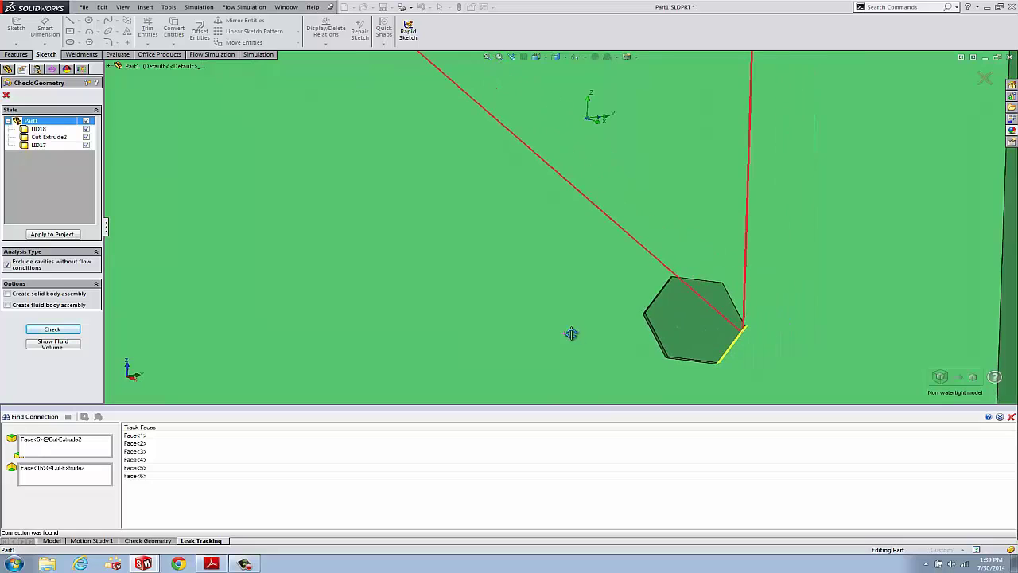
pyautogui.click(1011, 418)
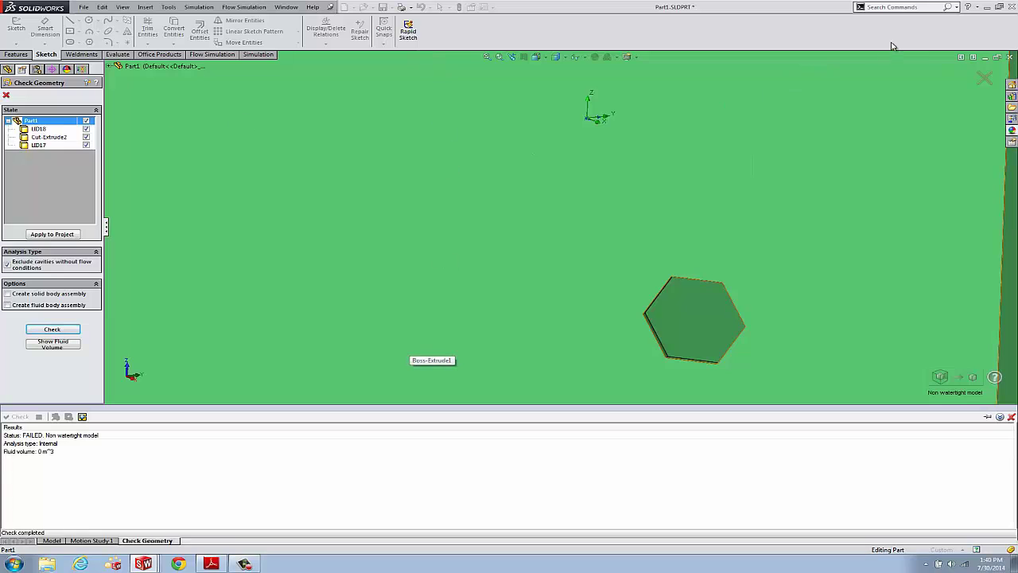
pyautogui.scroll(3, 385, 288)
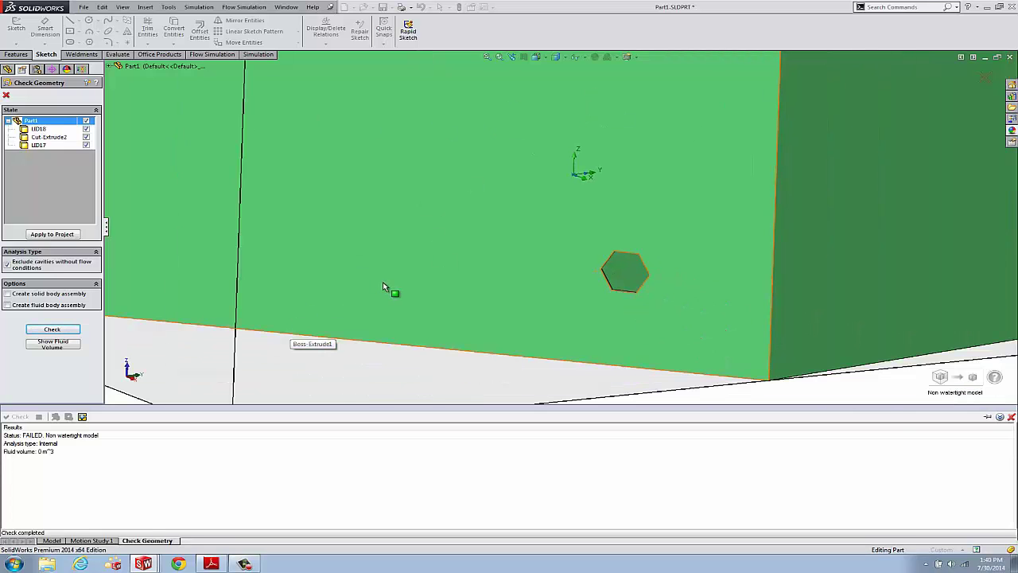